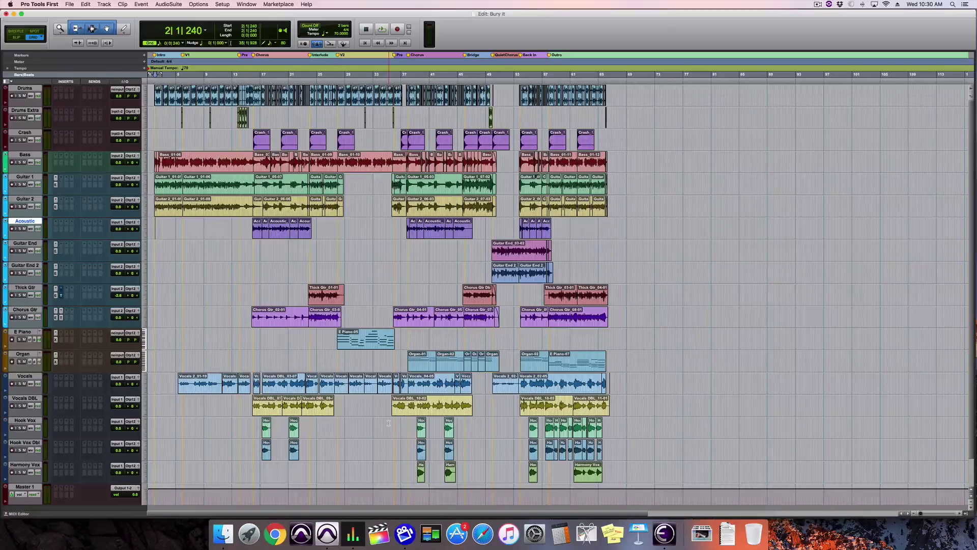
Switch between the Edit and Mix windows, ending on the Mix window
key(super+equal)
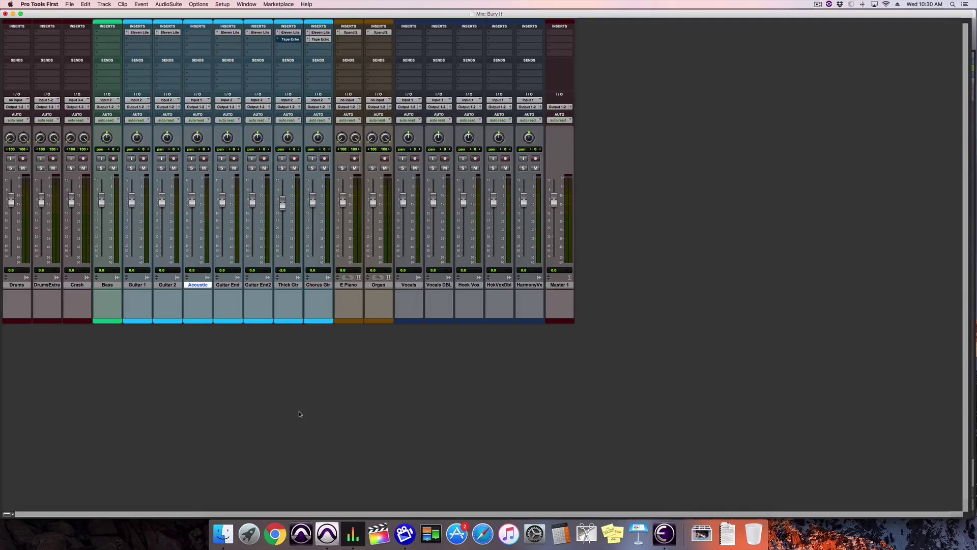
key(super+equal)
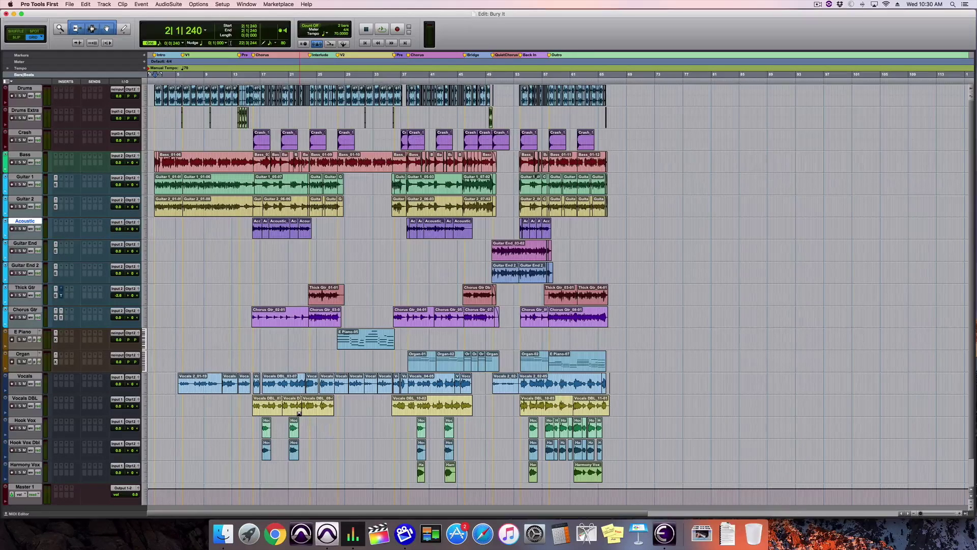
key(super+equal)
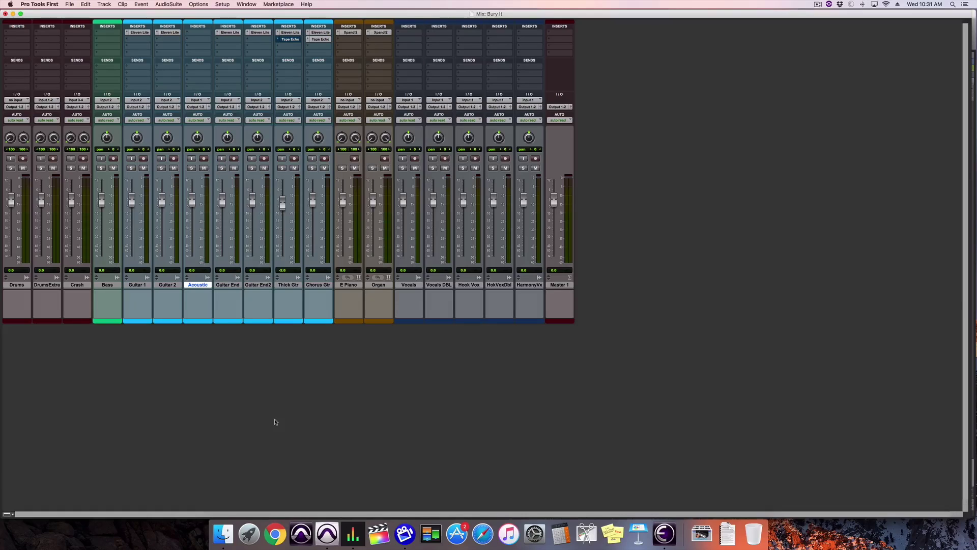
Bring the Drums level up to about -8.4 dB and the Bass level up to about -9.4 dB
drag(12, 252, 13, 227)
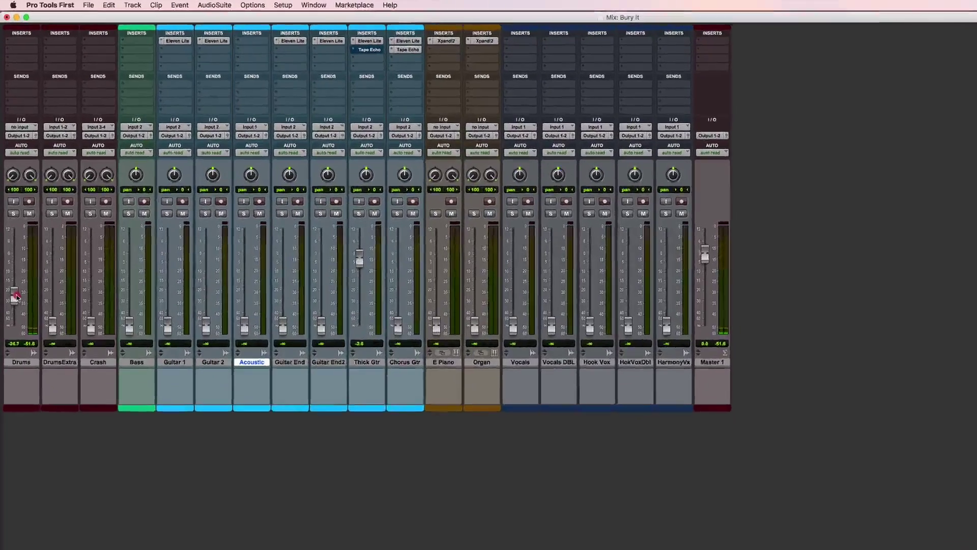
drag(21, 382, 22, 360)
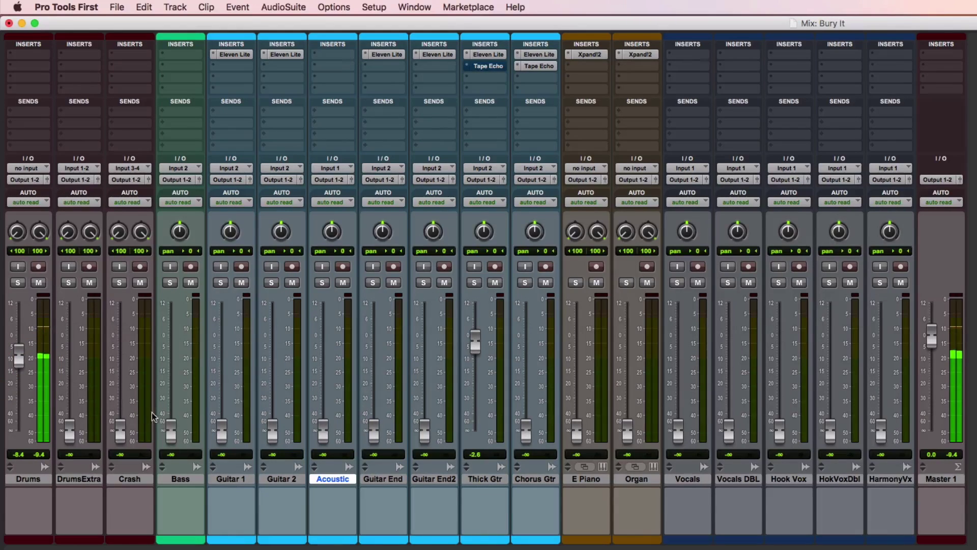
click(170, 426)
drag(169, 426, 173, 351)
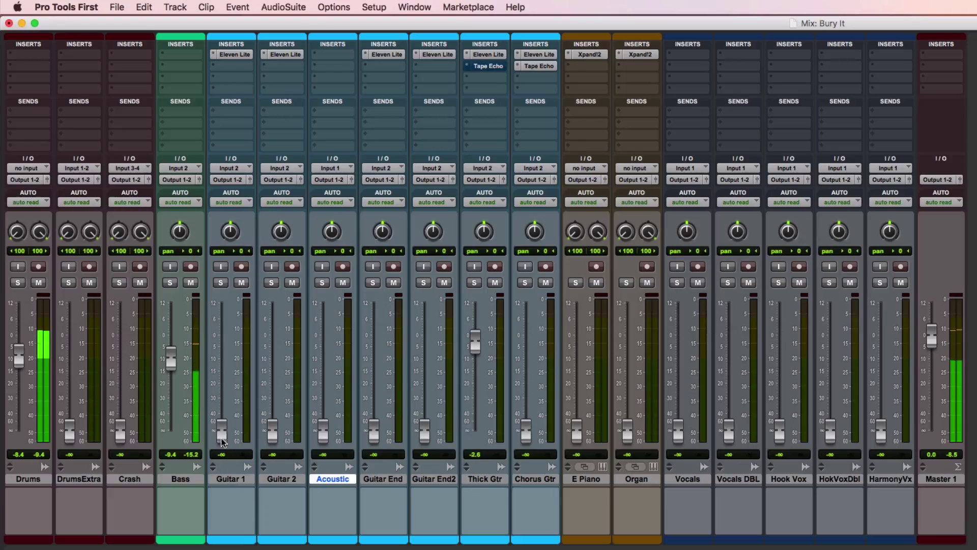
Set Guitar 1 to about -17.4 dB panned 100 left, and Guitar 2 to about -19.5 dB panned 100 right
drag(222, 439, 221, 384)
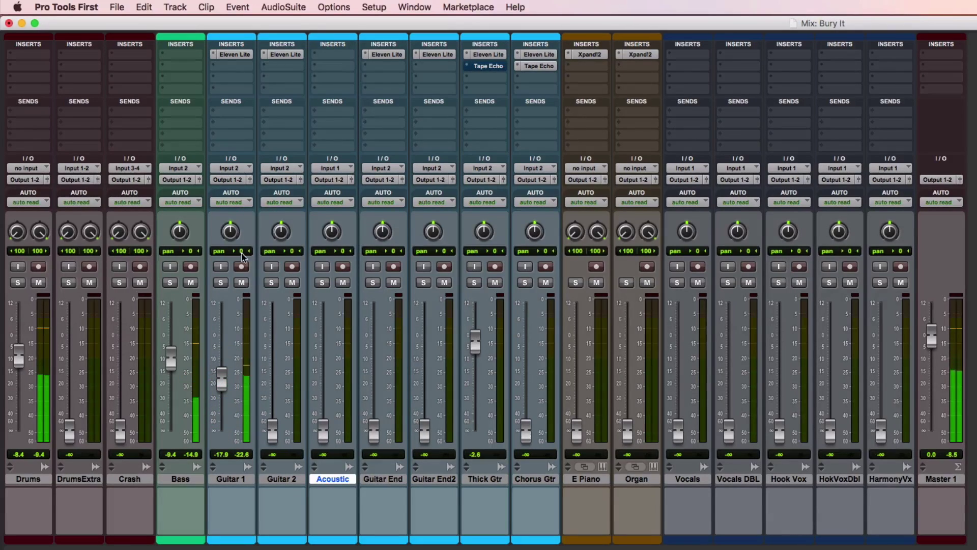
drag(230, 232, 233, 303)
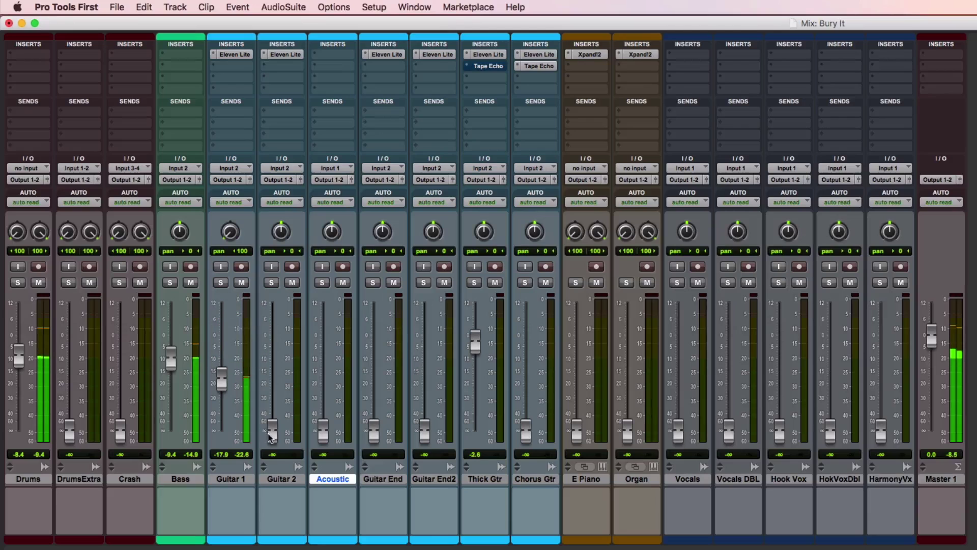
mouse_move(272, 431)
mouse_down()
mouse_move(274, 384)
mouse_move(221, 381)
mouse_up()
click(274, 383)
drag(279, 236, 301, 154)
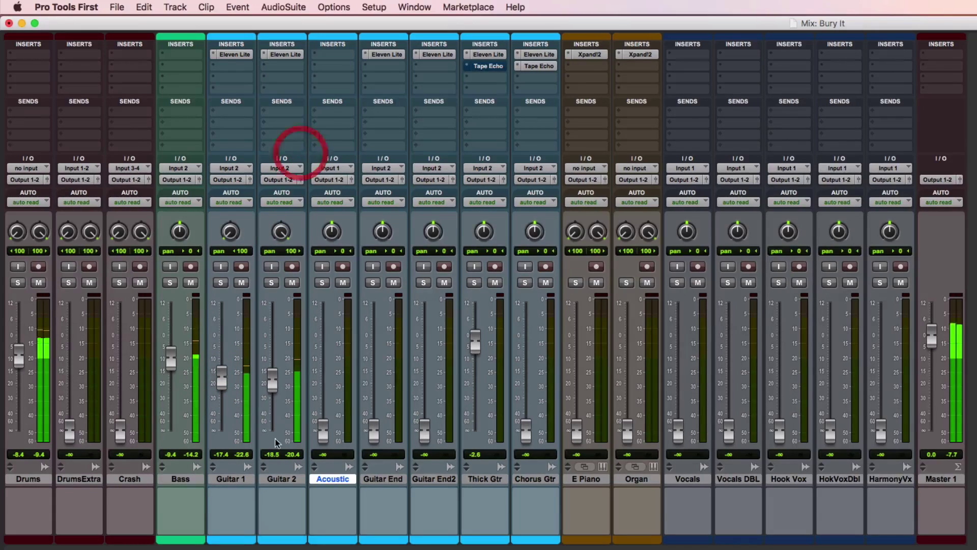
drag(275, 383, 275, 387)
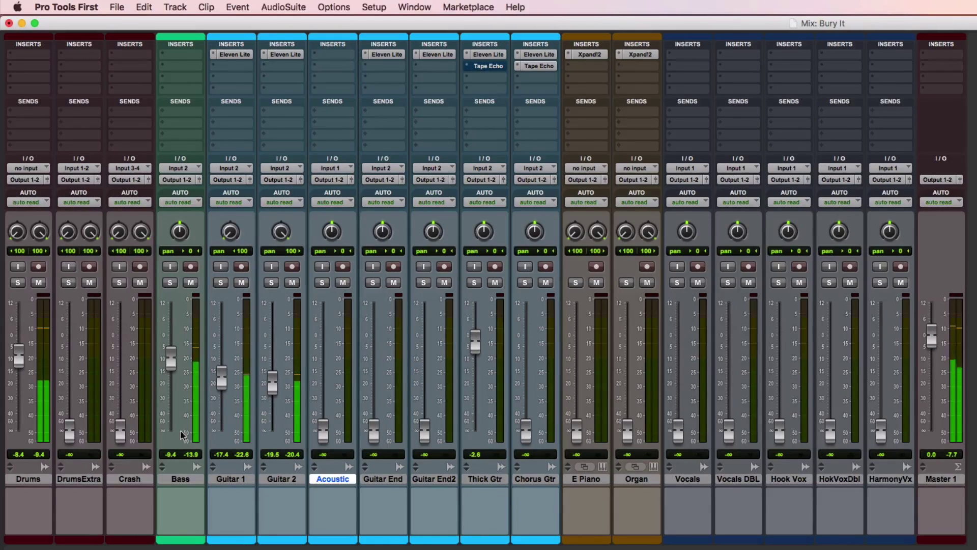
Raise the DrumsExtra level to about -10.7 dB and the Acoustic level to about -5.9 dB
drag(69, 428, 74, 364)
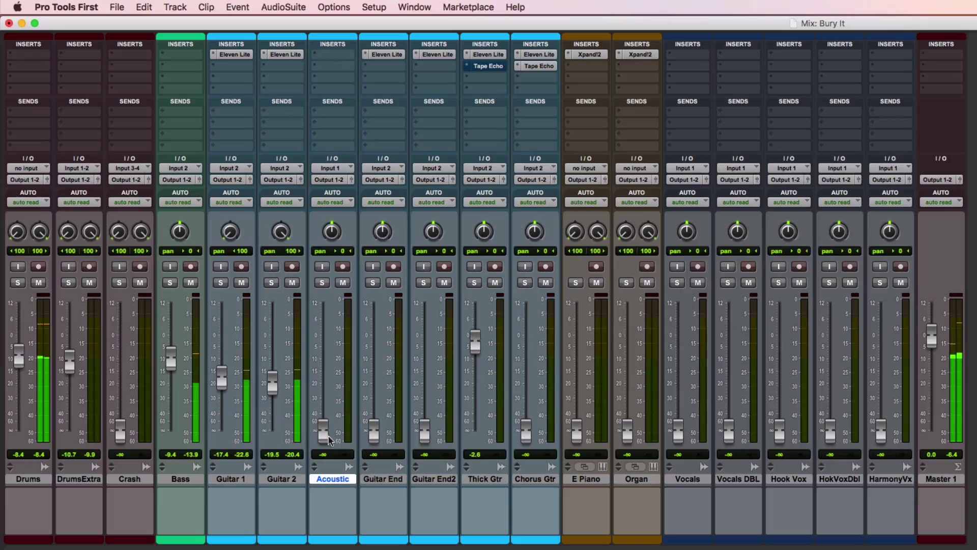
drag(323, 430, 320, 349)
click(321, 351)
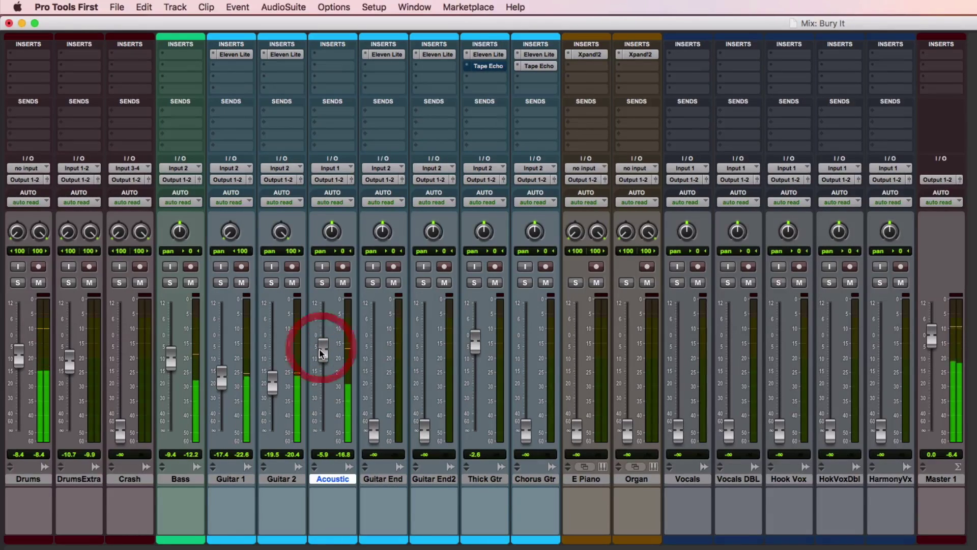
Set the Crash level to about -21.0 dB and the Thick Gtr level to about -10.5 dB
drag(121, 429, 122, 390)
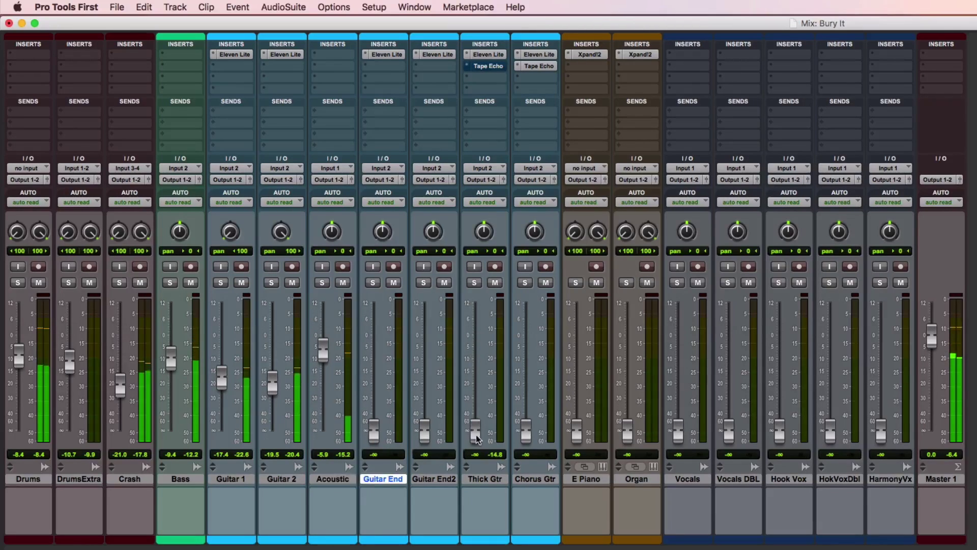
drag(477, 433, 482, 364)
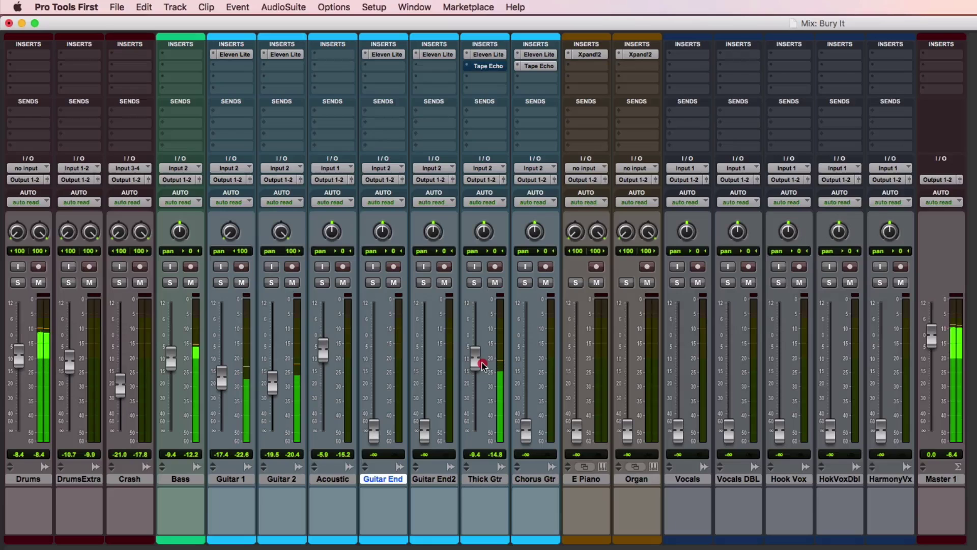
drag(482, 363, 482, 366)
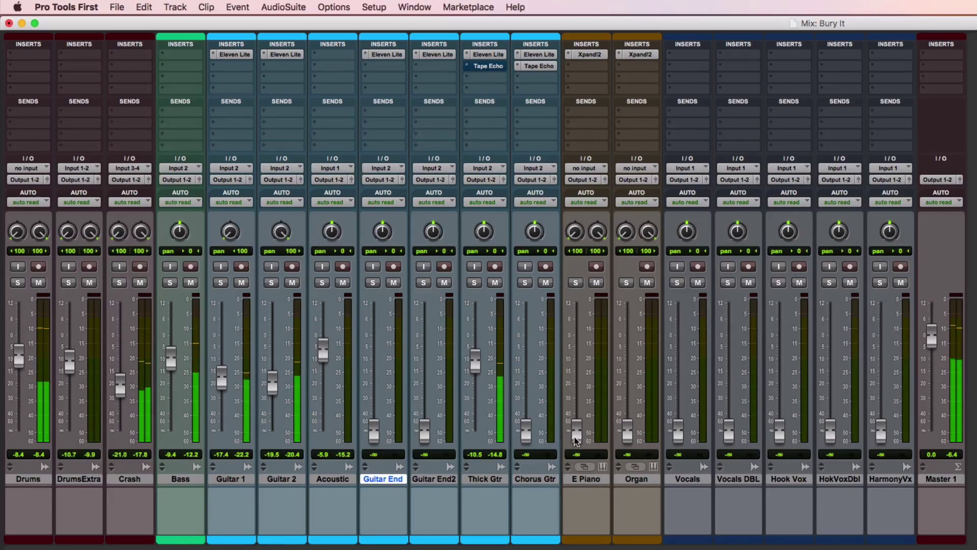
Raise the E Piano level to about -6.8 dB
drag(577, 431, 579, 378)
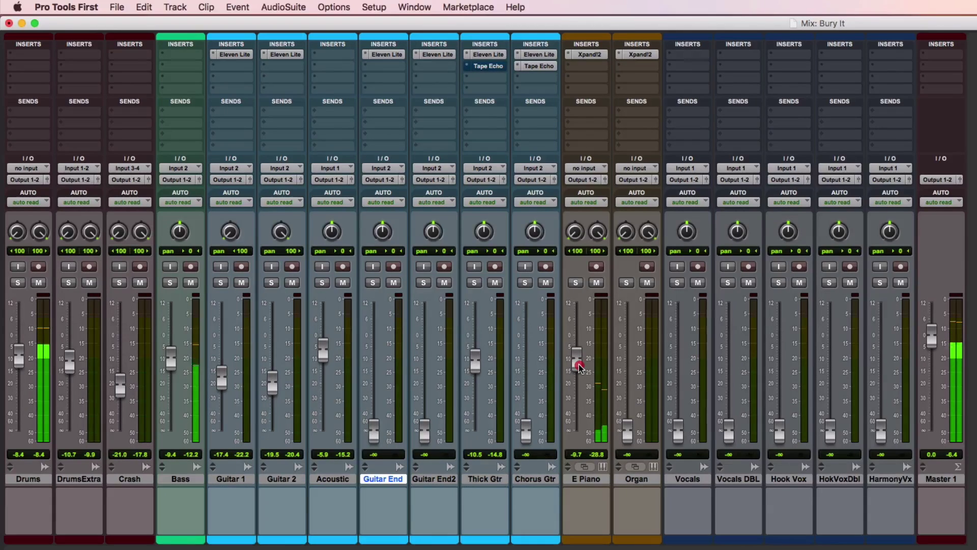
drag(579, 365, 579, 362)
drag(578, 362, 578, 359)
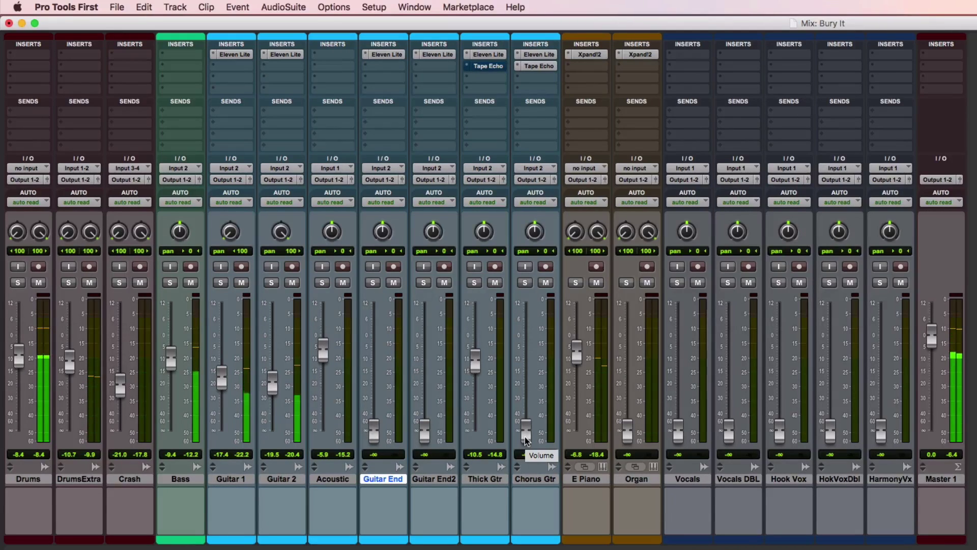
Set the Chorus Gtr level to about -9.9 dB and pan the track about 52 left
drag(527, 441, 527, 372)
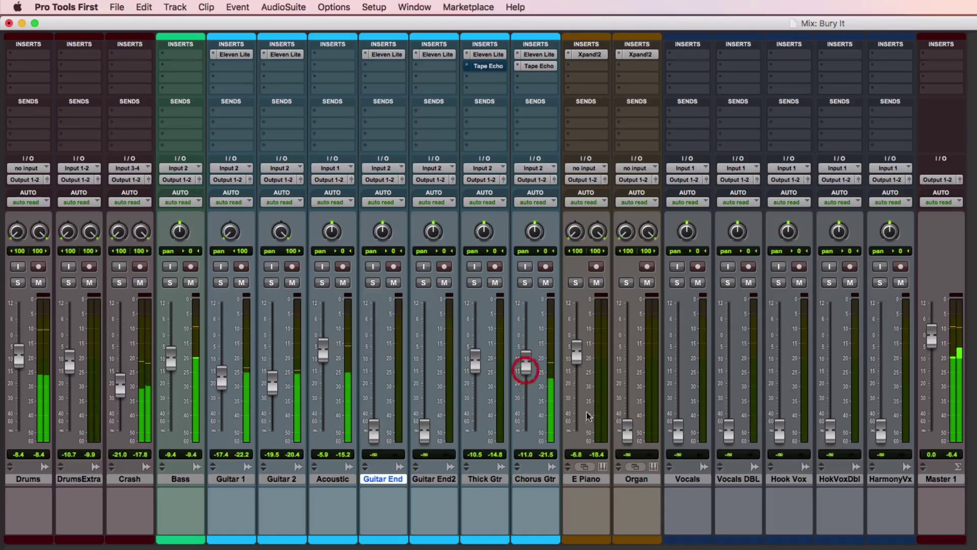
drag(527, 365, 526, 363)
drag(532, 224, 533, 260)
Bring the Organ up to about -19.5 dB and adjust the Thick Gtr level to about -9.7 dB
drag(628, 427, 626, 379)
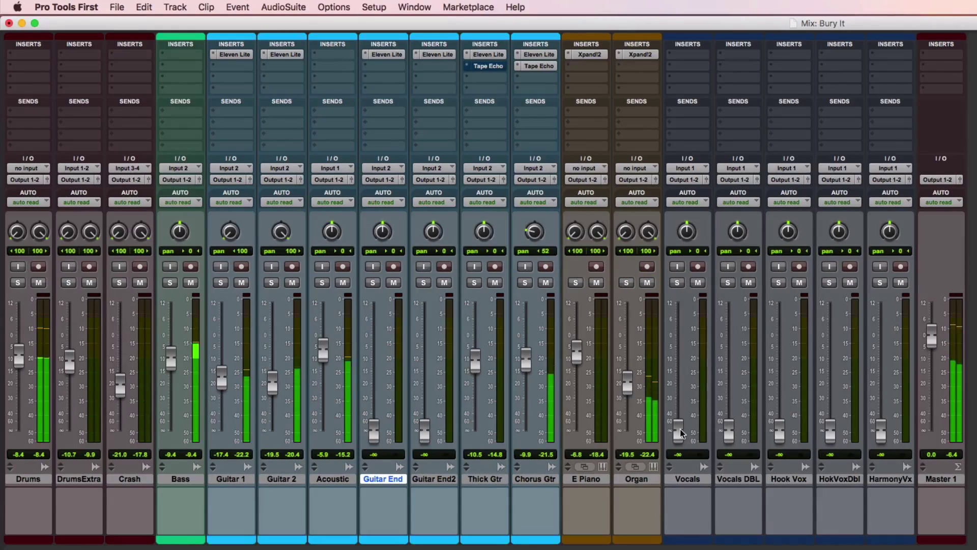
drag(680, 433, 680, 436)
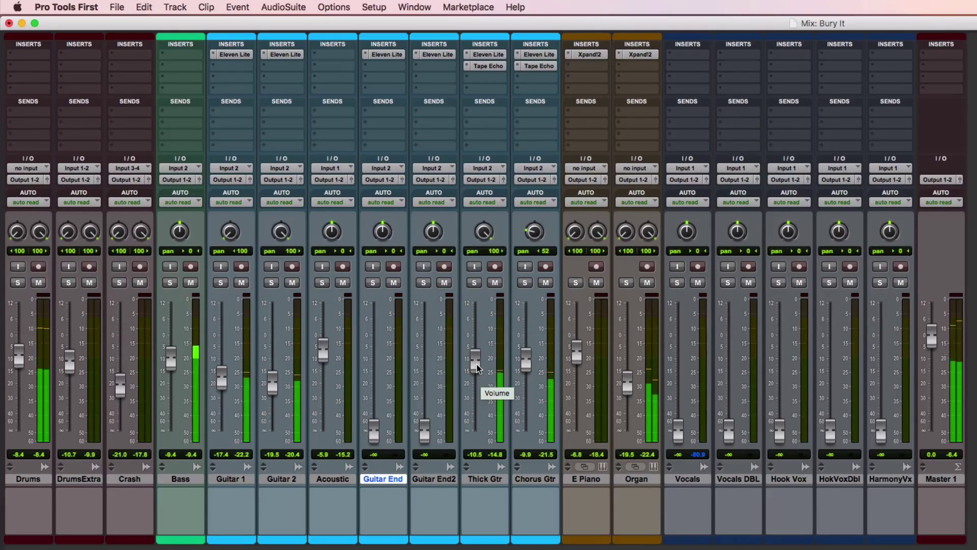
click(477, 365)
drag(477, 365, 477, 363)
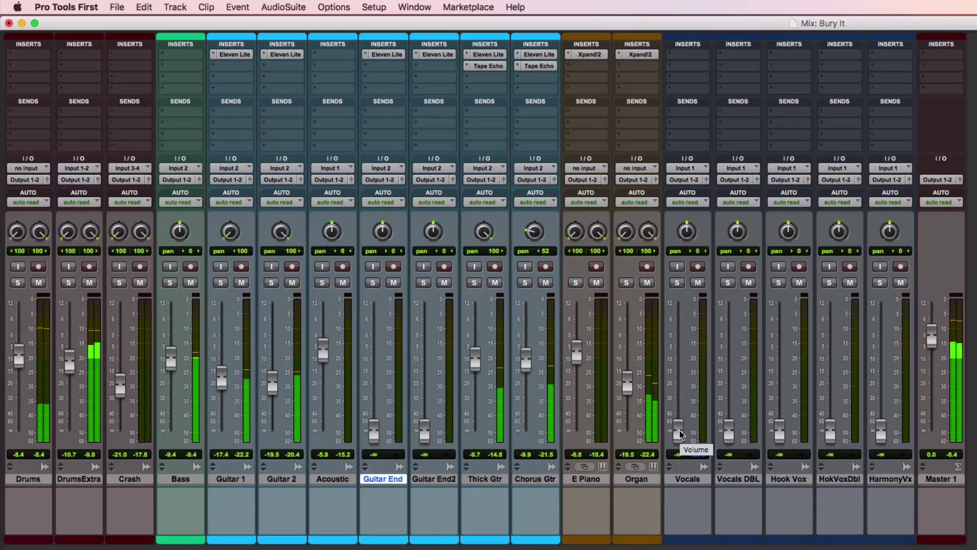
Set the Guitar End level to about -15.0 dB and the Guitar End2 level to about -17.7 dB
drag(374, 428, 374, 366)
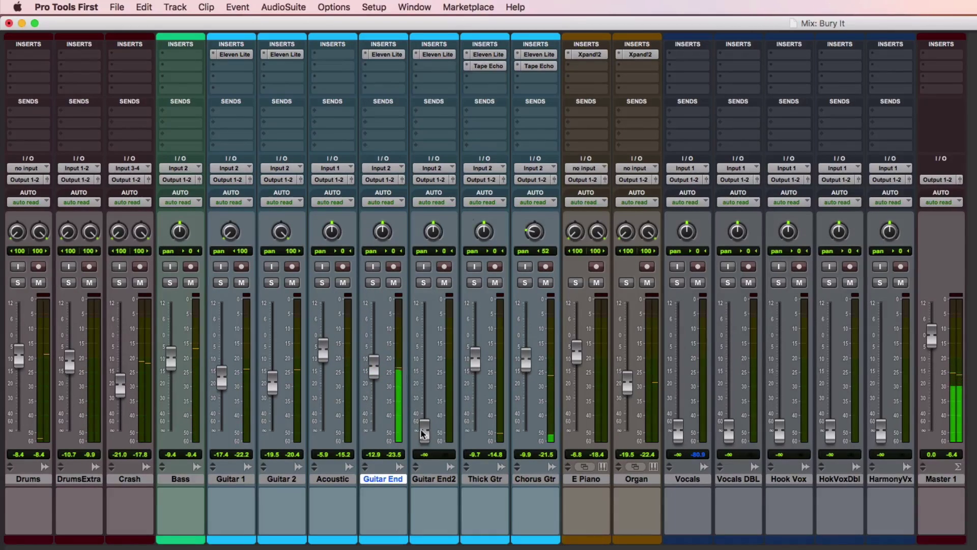
drag(424, 430, 423, 379)
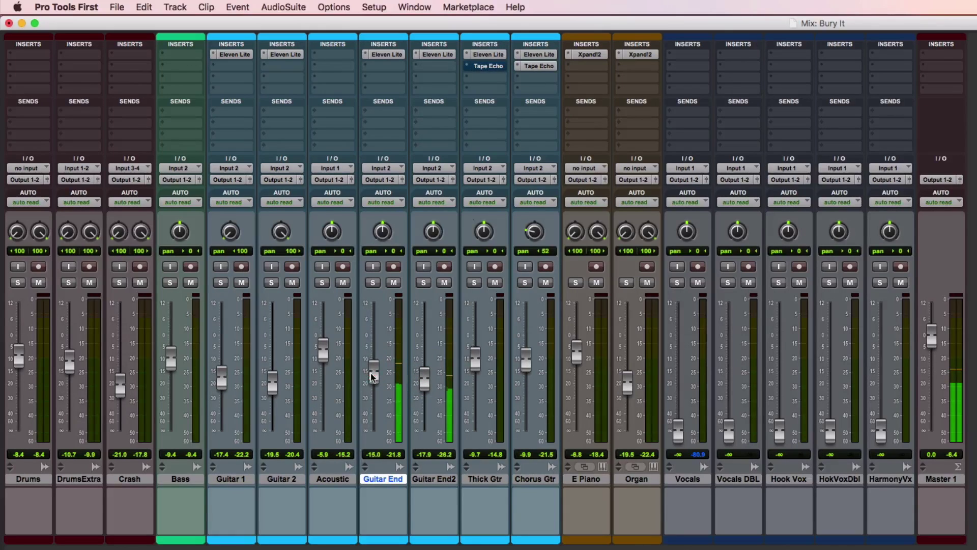
drag(426, 383, 425, 377)
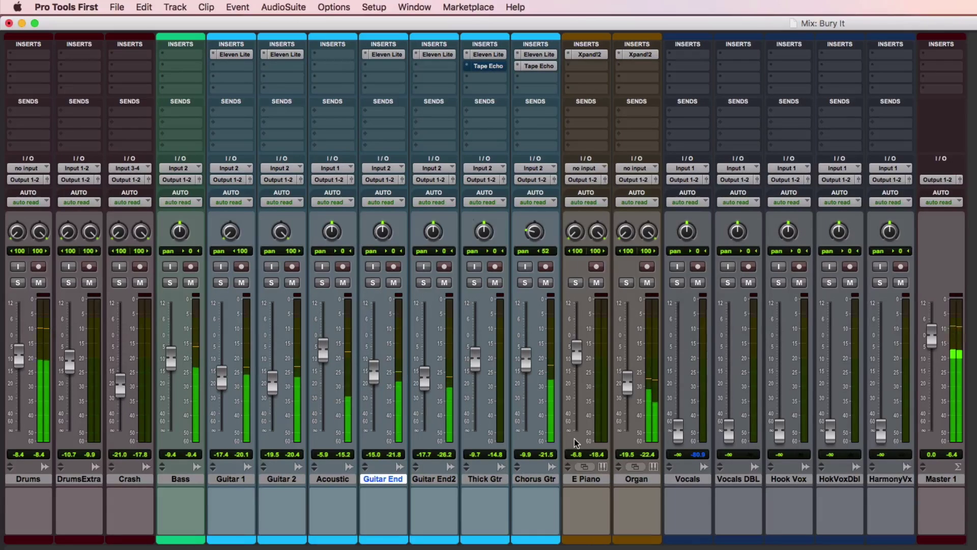
Move playback to around the start of the V2 section in the Edit window and return to the Mix window
key(super+equal)
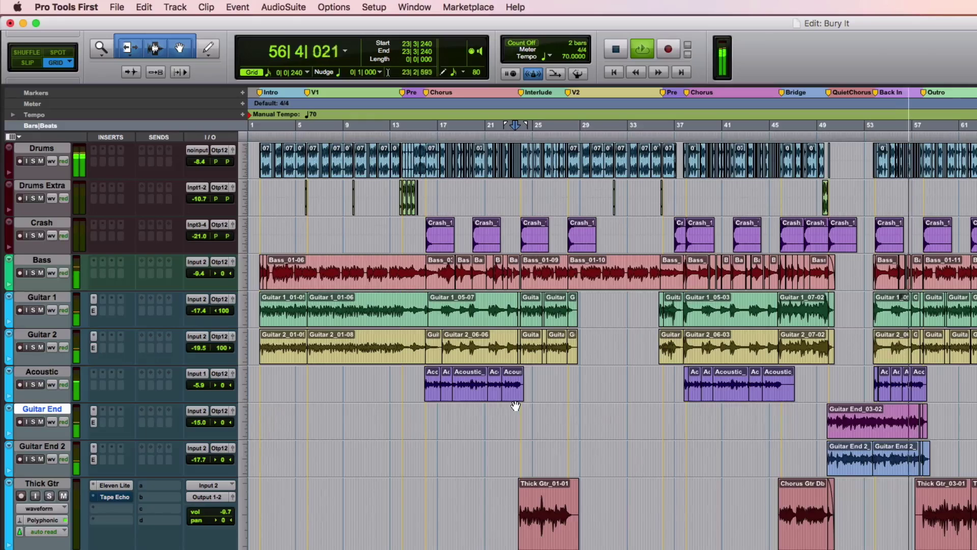
click(564, 414)
key(super+equal)
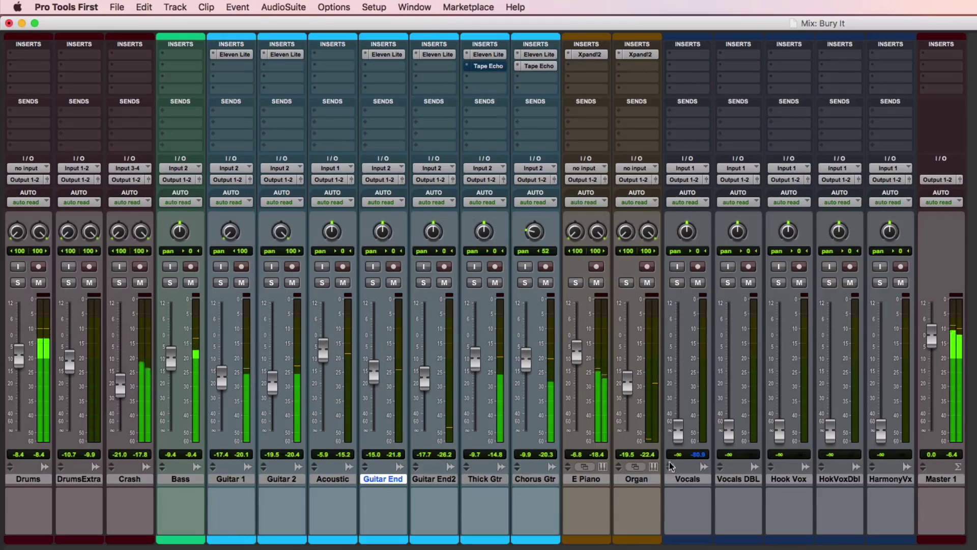
Bring up the Vocals track and set its level to 0.0 dB
drag(678, 431, 681, 352)
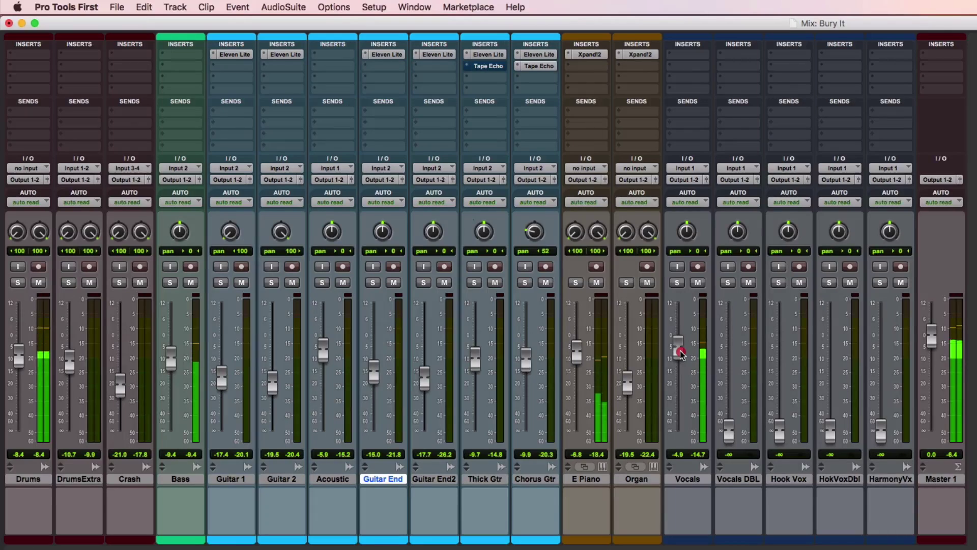
drag(680, 353, 679, 347)
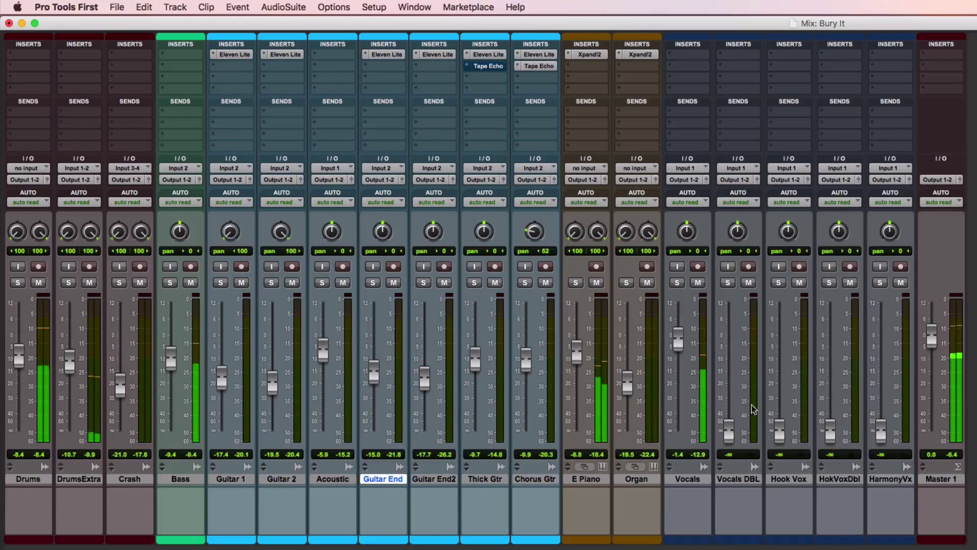
alt+click(678, 336)
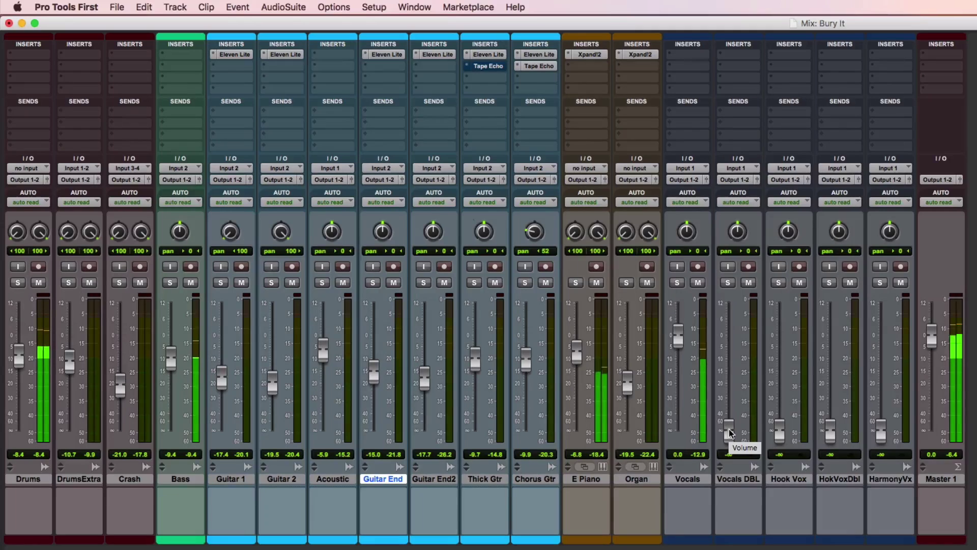
Raise the Vocals DBL level to about -10.5 dB
click(730, 432)
drag(729, 433, 726, 365)
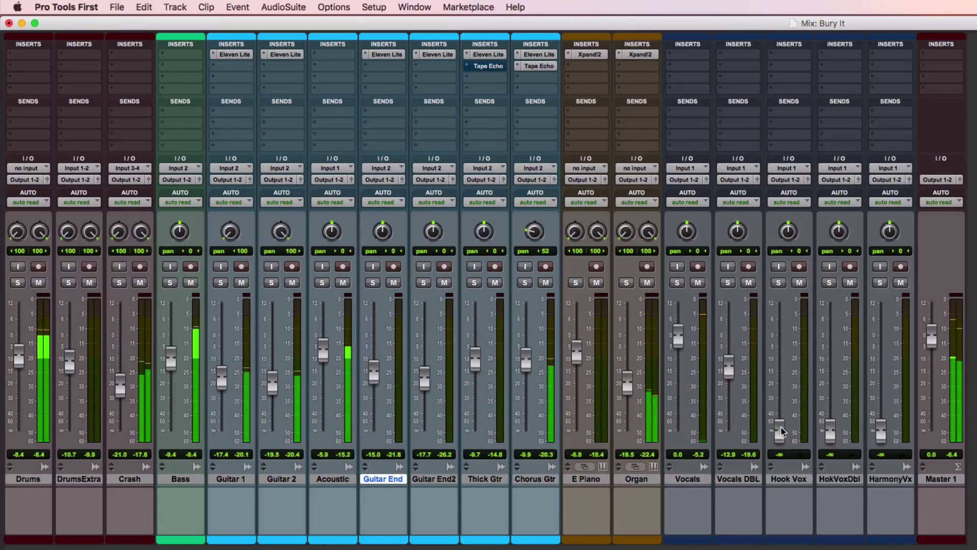
click(729, 368)
drag(729, 368, 729, 363)
Set the Hook Vox level to about -11.5 dB and pan the track 100 left
click(782, 427)
drag(781, 427, 780, 360)
drag(786, 295, 786, 320)
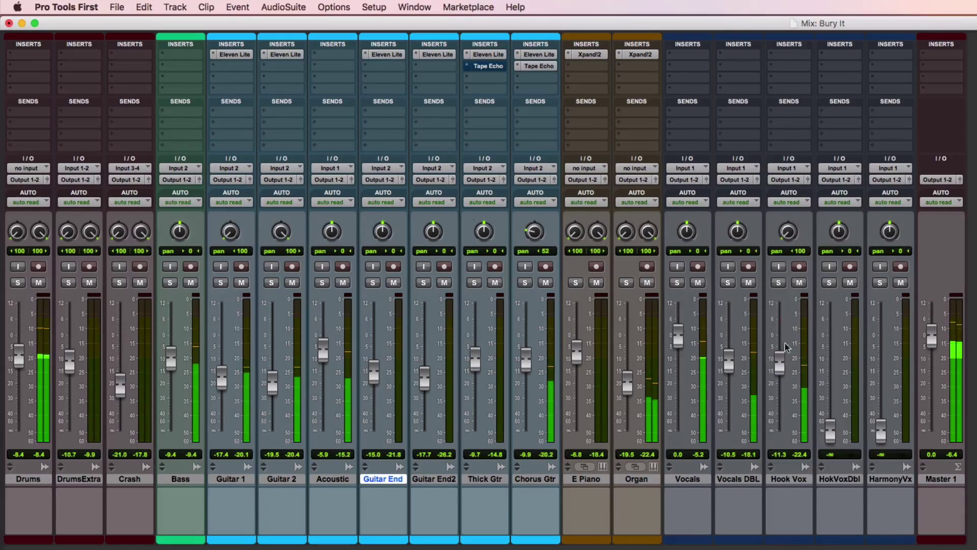
drag(783, 362, 785, 364)
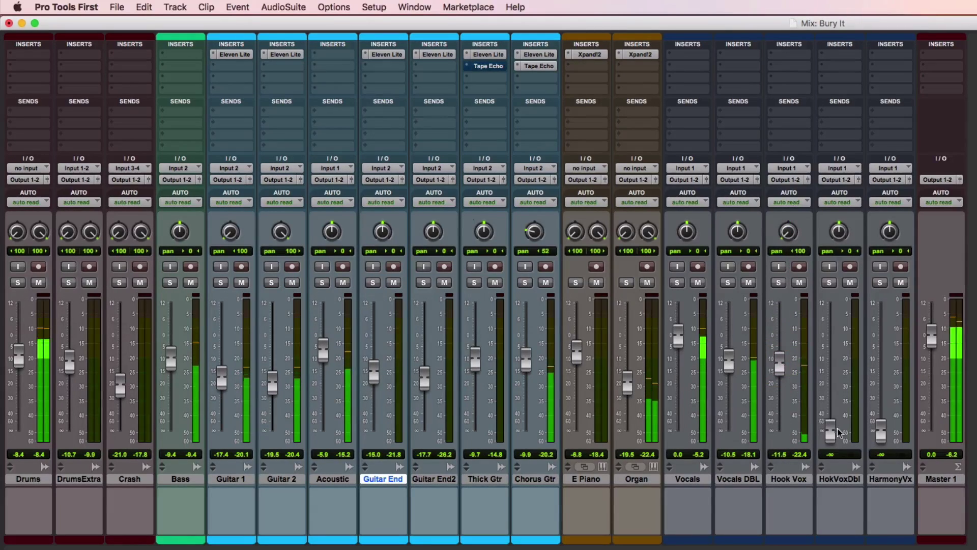
Set the HokVoxDbl level to about -11.3 dB and pan the track hard right
drag(831, 429, 827, 365)
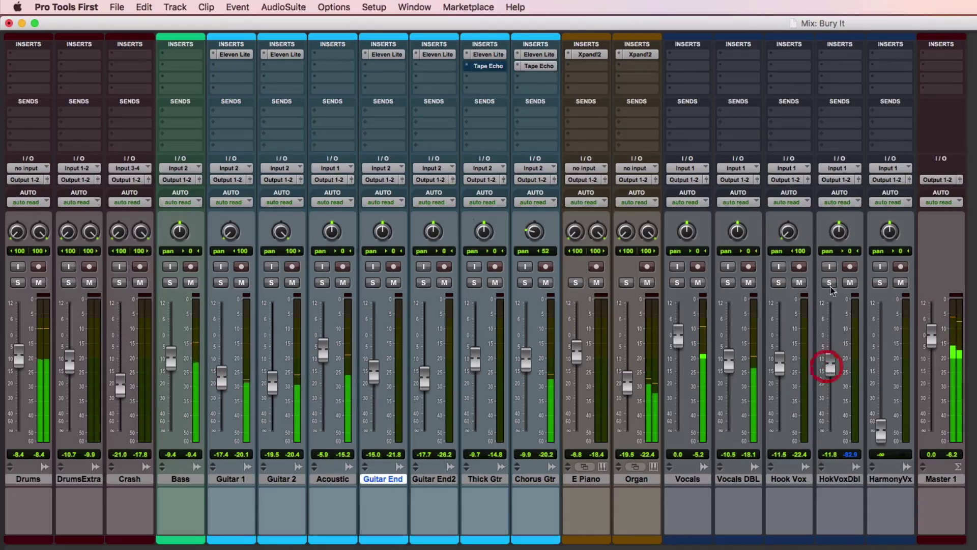
drag(839, 231, 864, 92)
drag(830, 363, 830, 363)
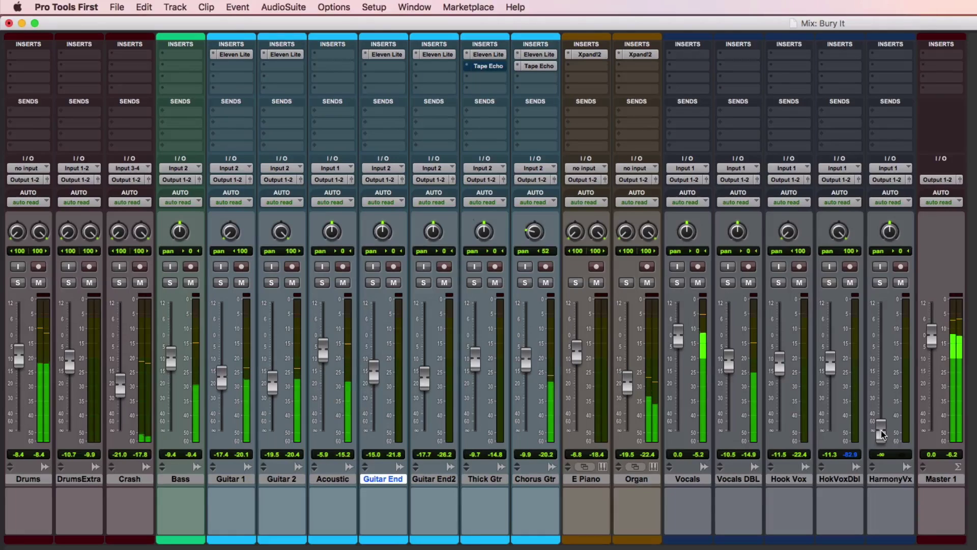
Raise the Hook Vox level to about -10.7 dB
drag(882, 434, 883, 439)
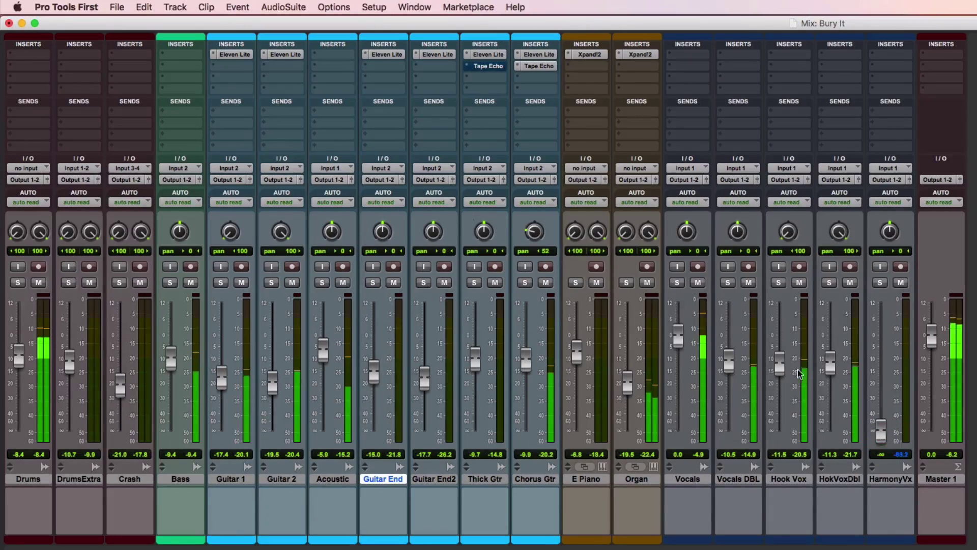
drag(783, 367, 784, 364)
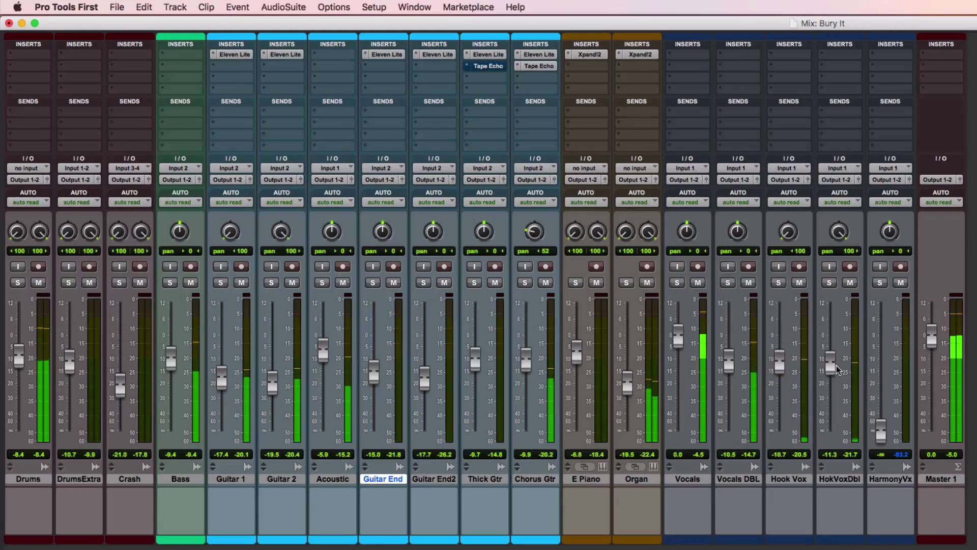
Restart playback from bar 39, near the start of the second Chorus, using the Edit window timeline
key(super+equal)
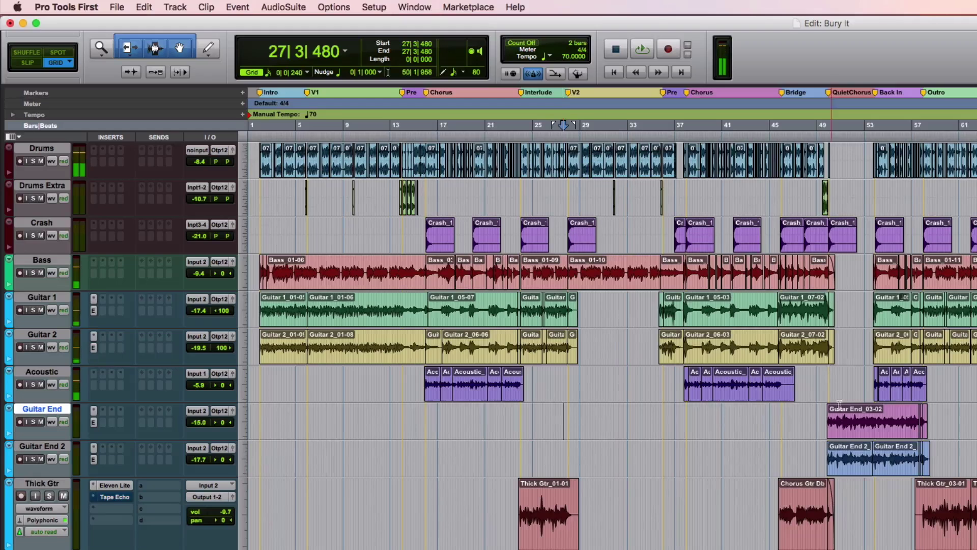
key(space)
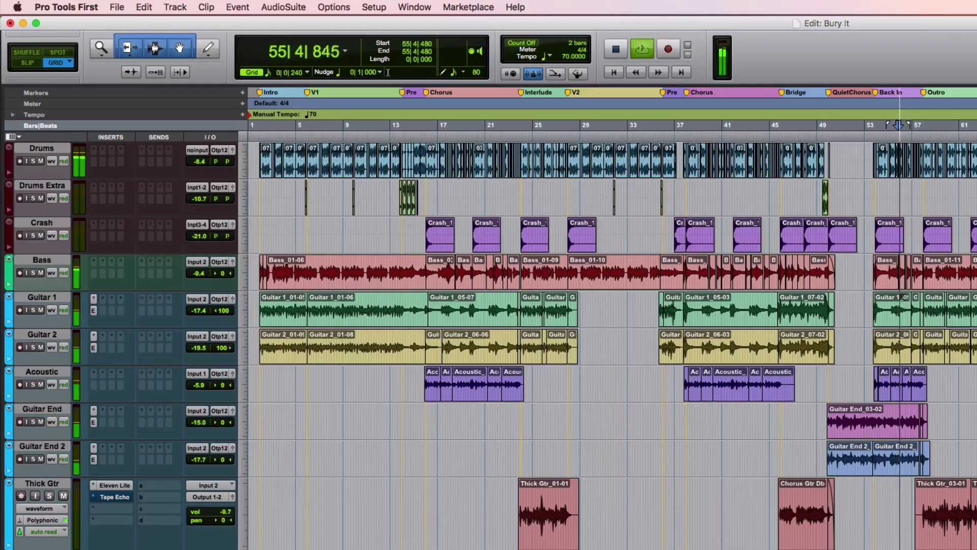
click(698, 125)
key(space)
key(space)
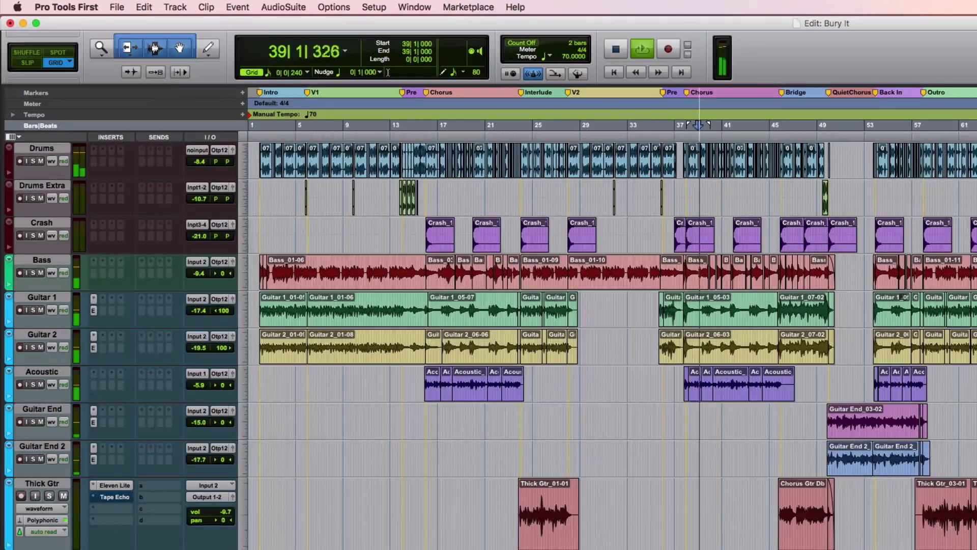
Bring up the HarmonyVx track, set its level to about -11.0 dB, and stop playback
key(super+equal)
drag(879, 392, 881, 360)
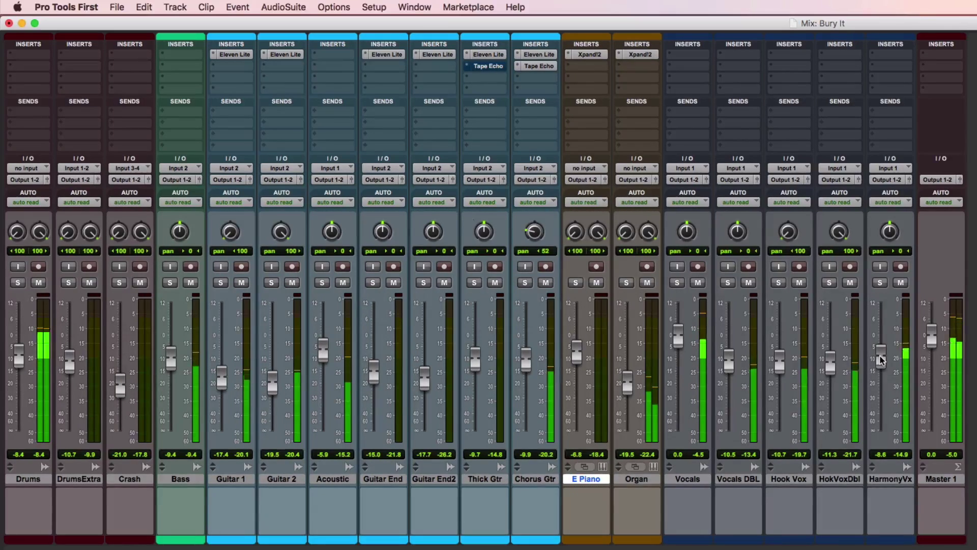
drag(882, 360, 882, 366)
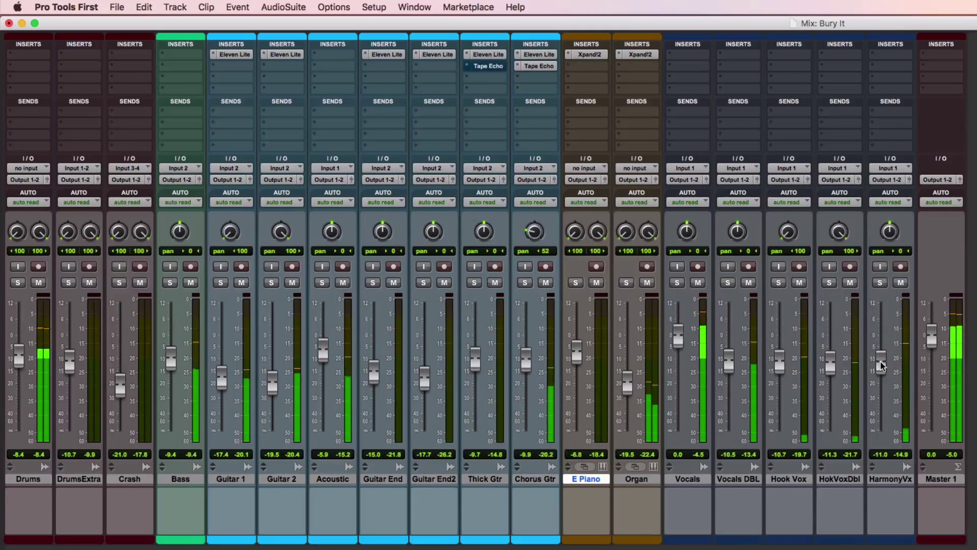
key(super+equal)
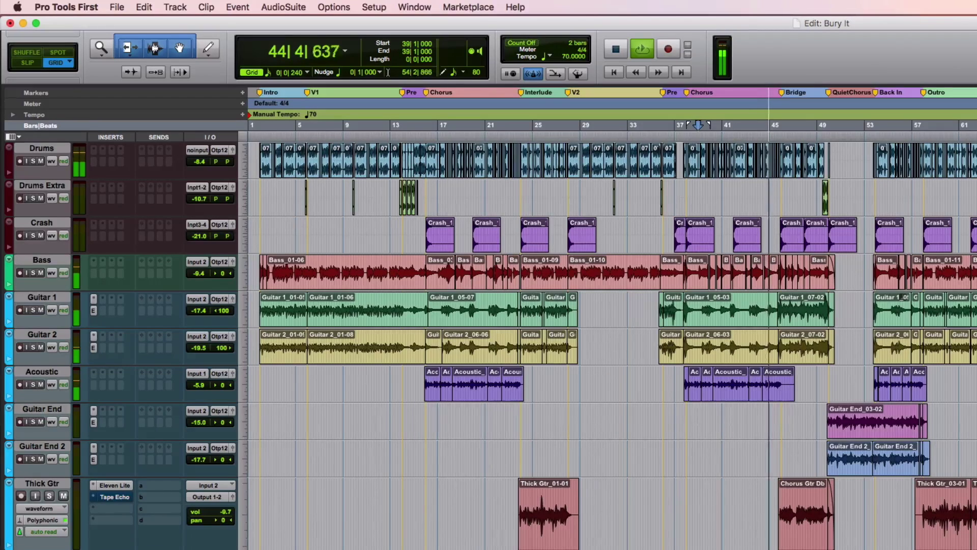
key(space)
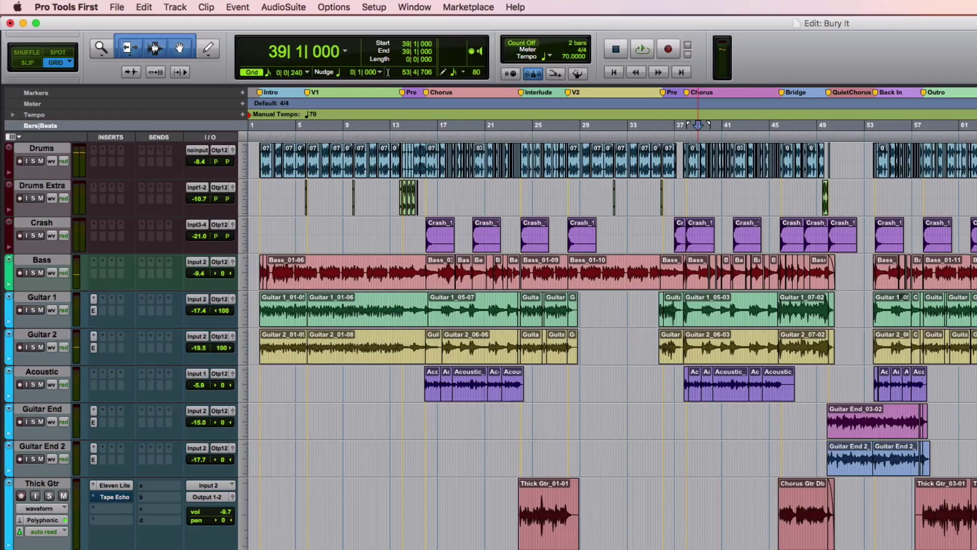
key(super+equal)
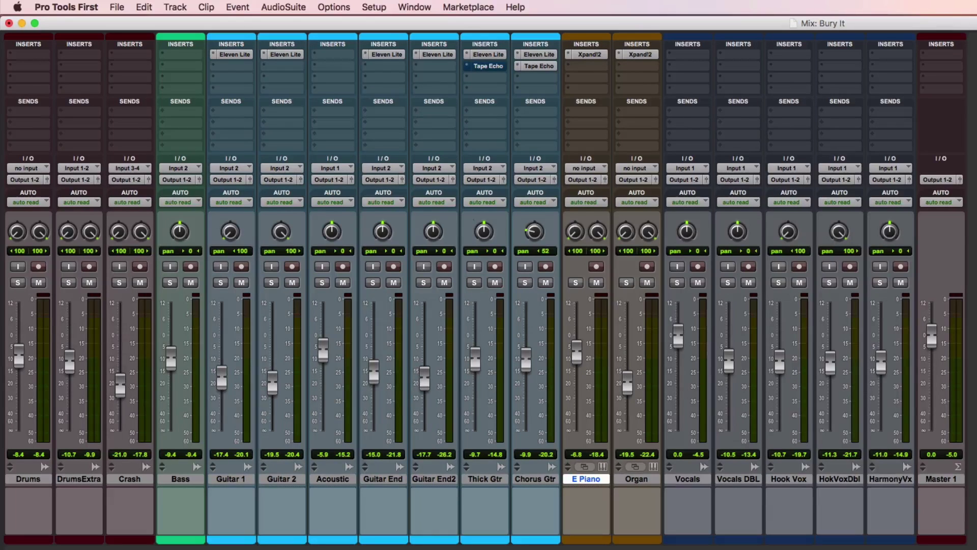
key(super+equal)
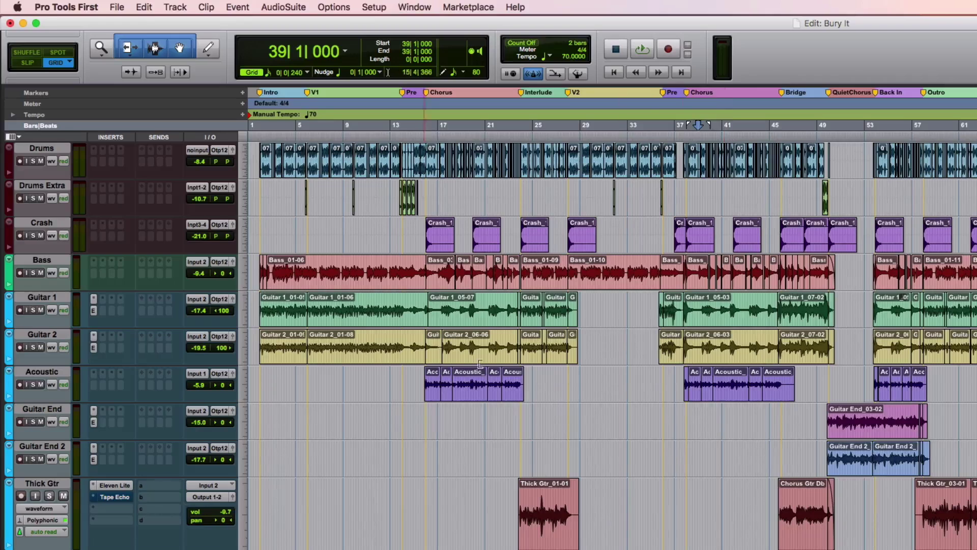
scroll(650, 344, down, 4)
scroll(650, 345, up, 4)
key(super+equal)
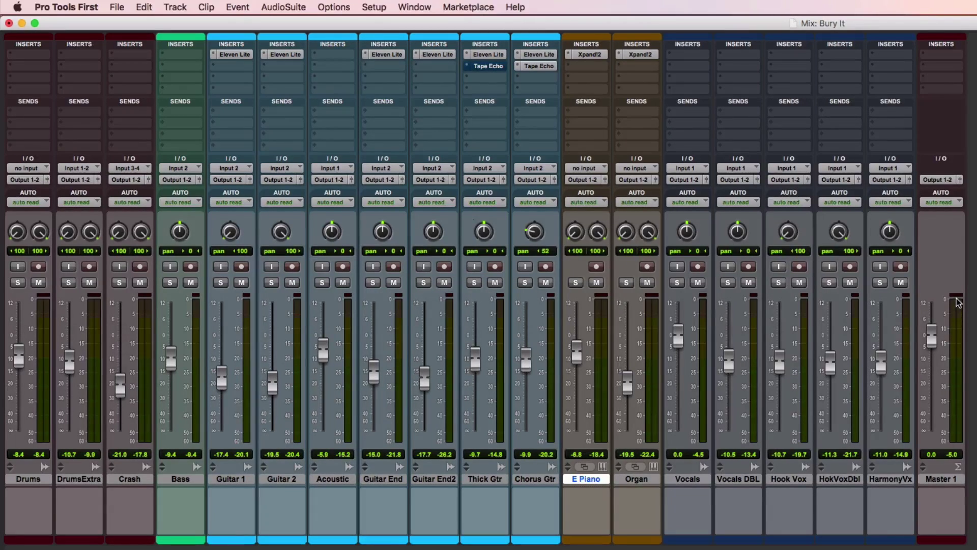
key(super+equal)
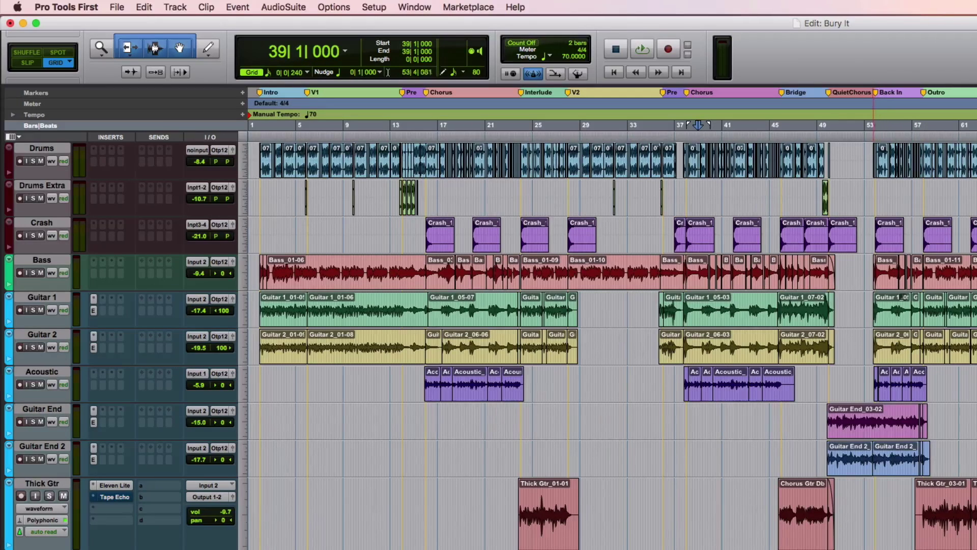
Play the song from around the Back In marker, lower the Vocals level to about -4.1 dB, and stop playback
click(869, 309)
key(space)
key(super+equal)
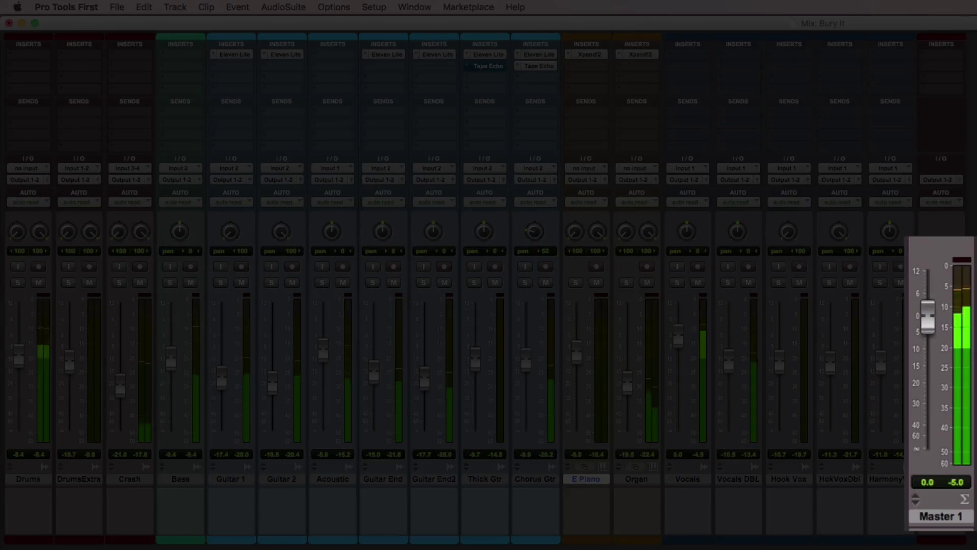
drag(679, 338, 682, 350)
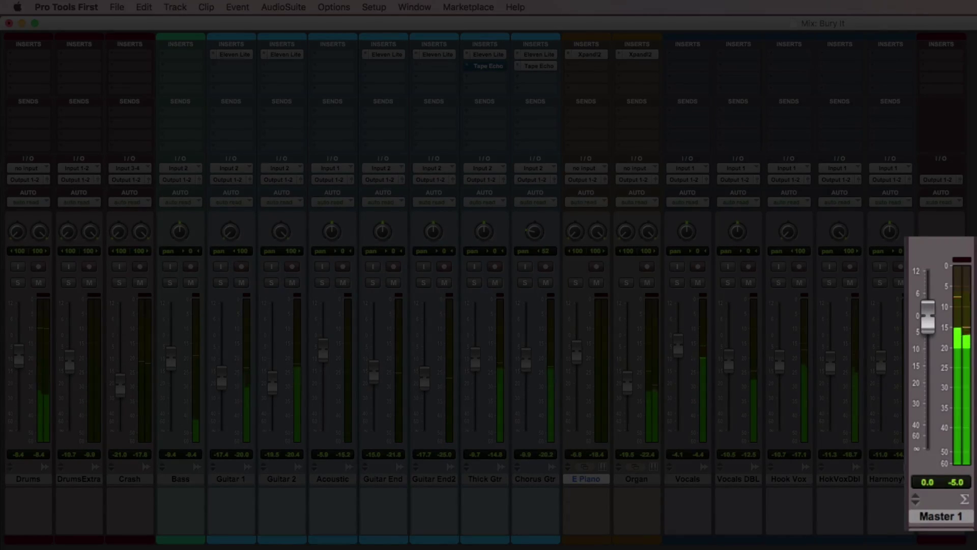
key(space)
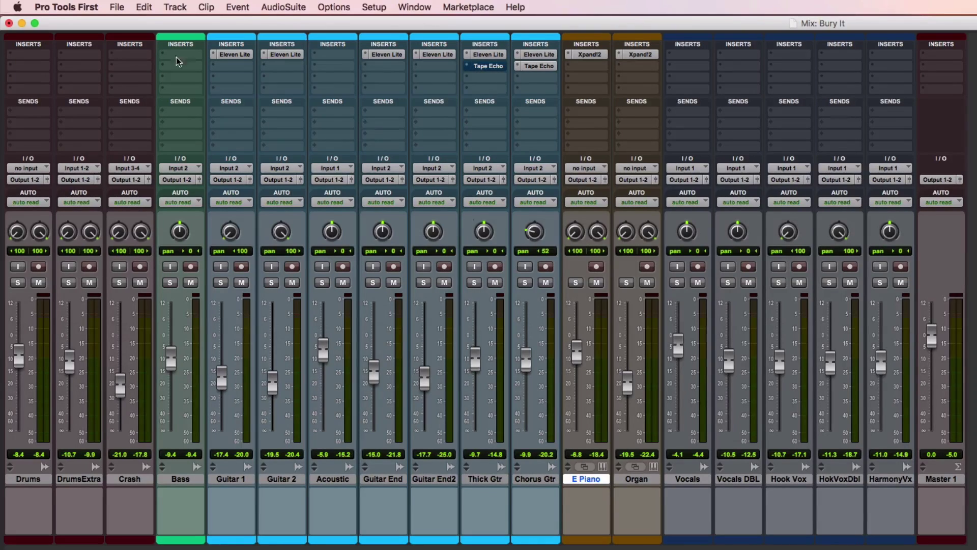
Inspect the Eleven Lite amp plug-ins on Guitar 1, Guitar 2, Guitar End and Guitar End 2, moving the plug-in window clear of the inserts
click(243, 57)
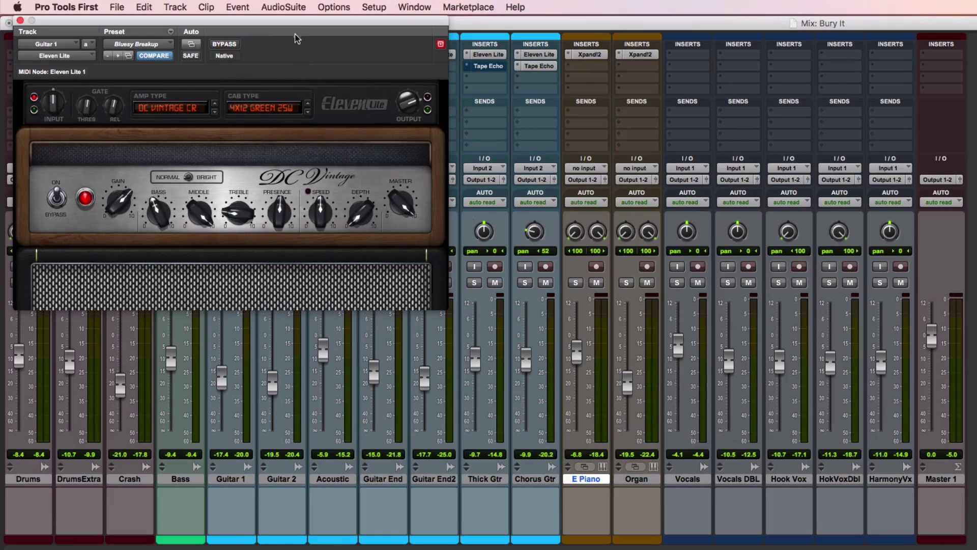
drag(296, 18, 298, 105)
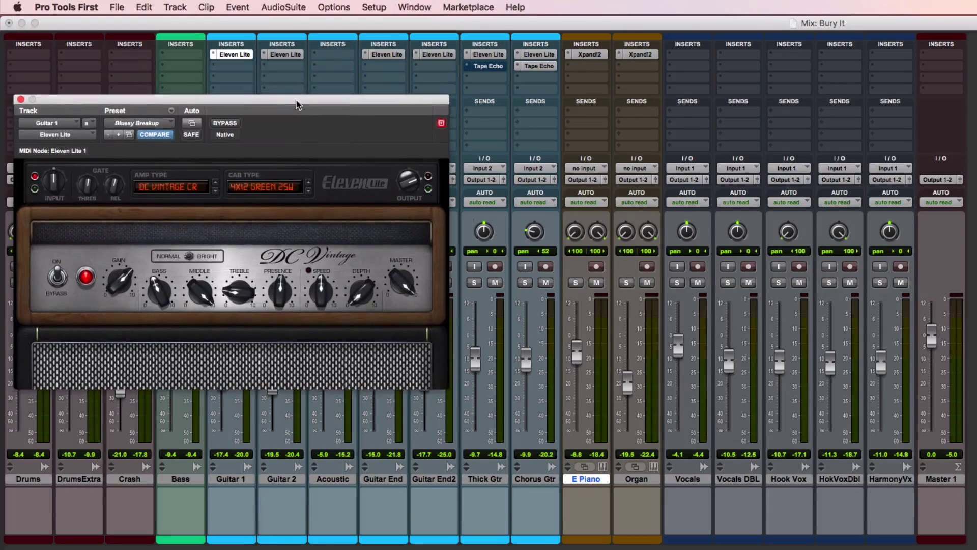
click(287, 55)
click(391, 55)
click(434, 55)
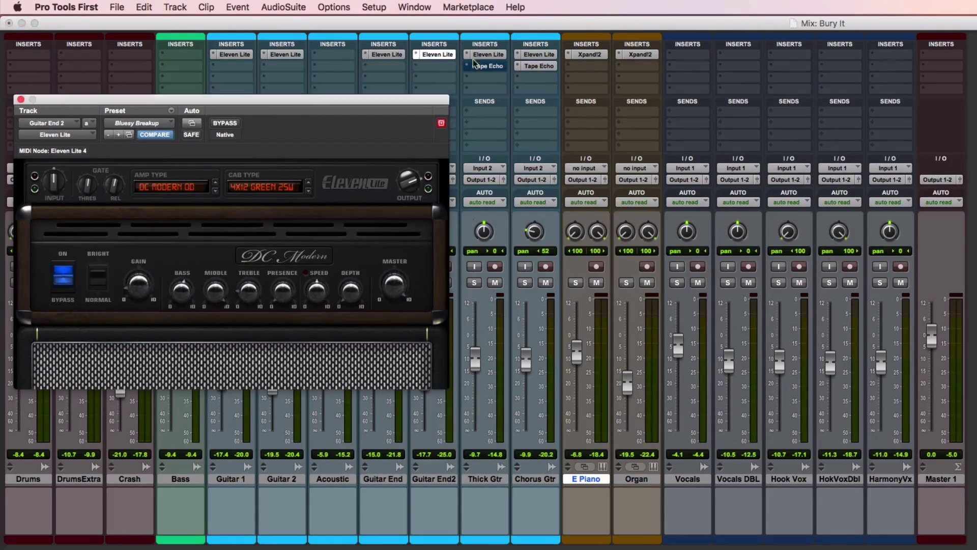
View the Chorus Gtr Tape Echo and the Xpand!2 instruments on E Piano and Organ, and close the plug-in window
click(543, 66)
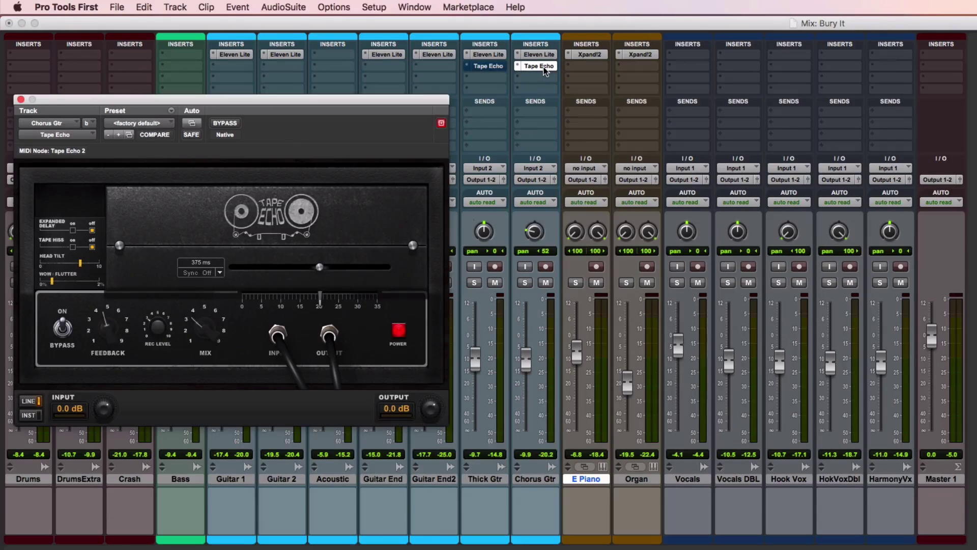
click(591, 54)
click(639, 54)
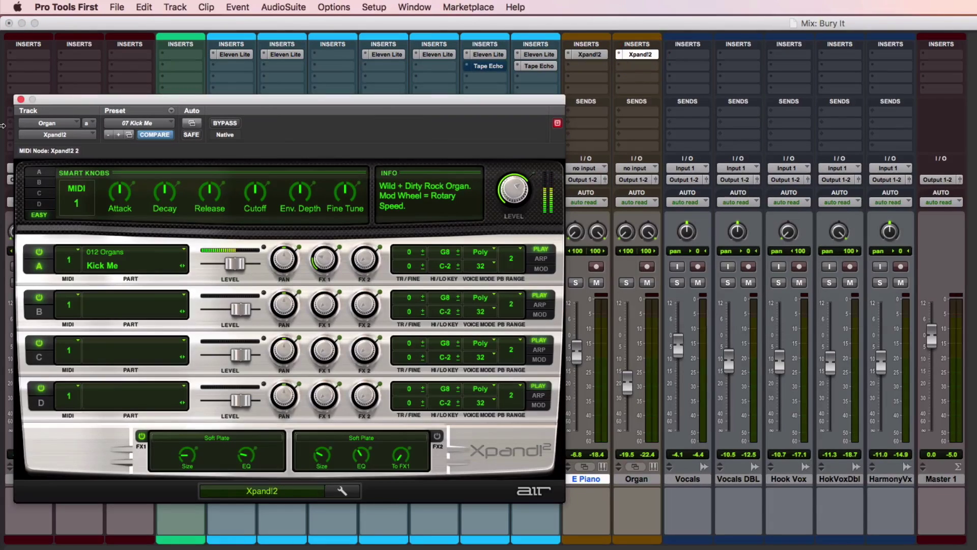
click(20, 99)
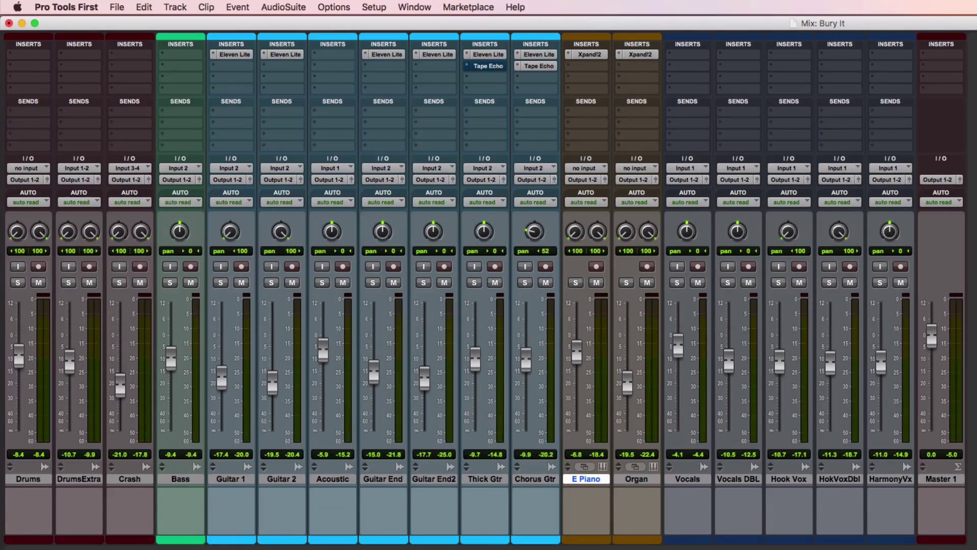